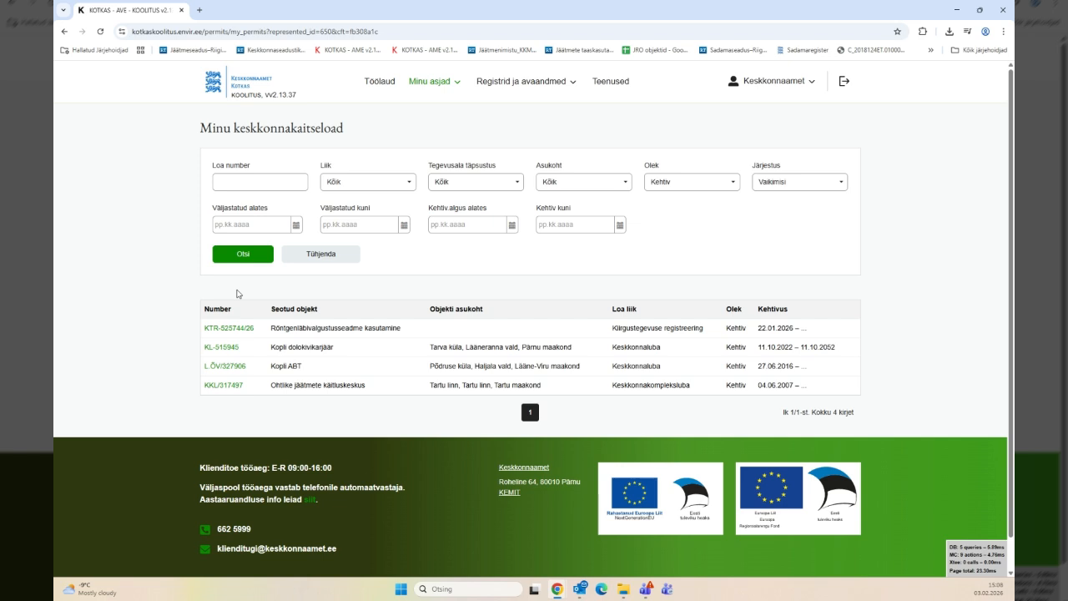
Open the Kopli dolokivikarjäär environmental permit and add a new guarantee calculation for waste storage
click(222, 347)
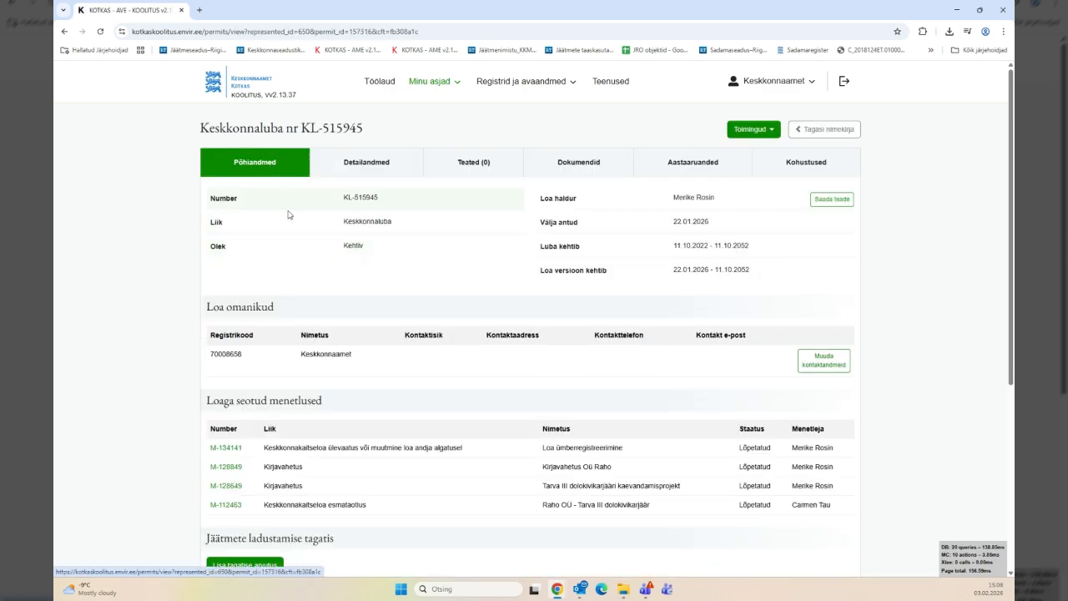
scroll(289, 245, down, 2)
scroll(289, 247, down, 2)
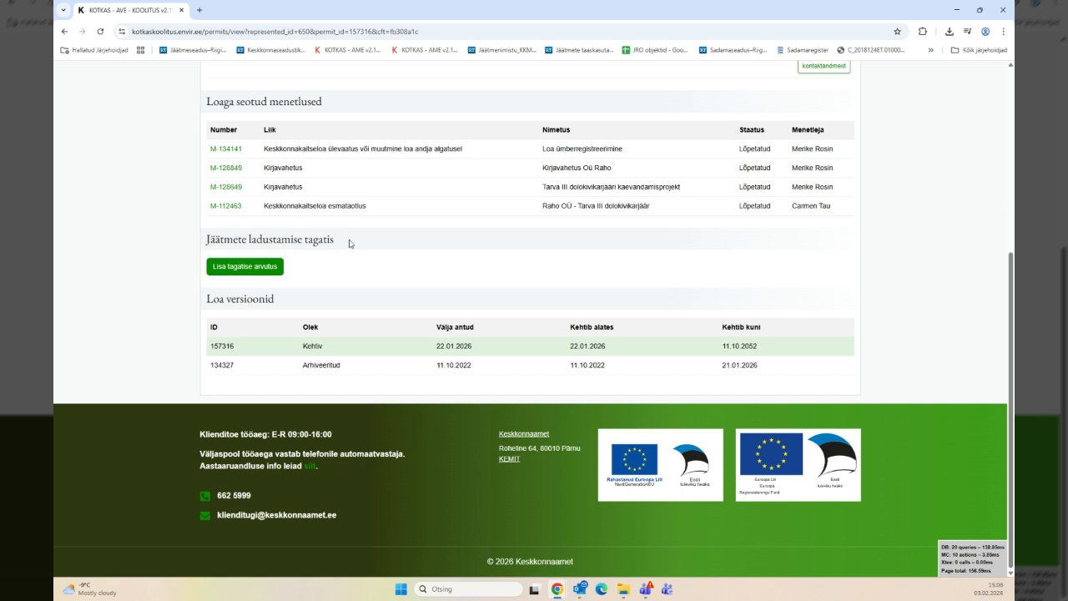
click(263, 269)
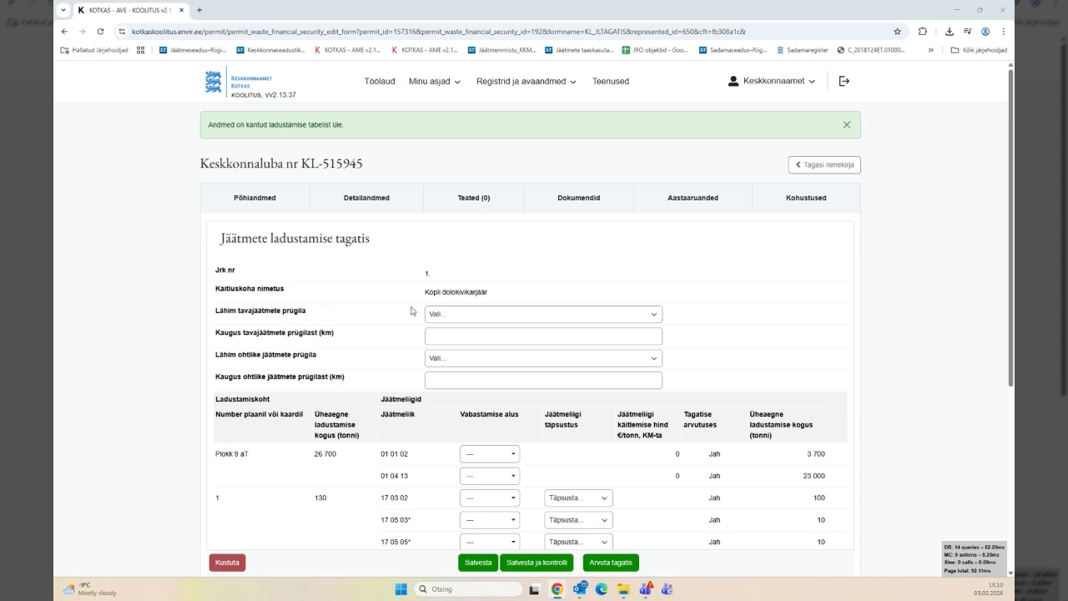
Set the nearest ordinary waste landfill to Paikuse prügila and its distance to 18,1 km
click(465, 314)
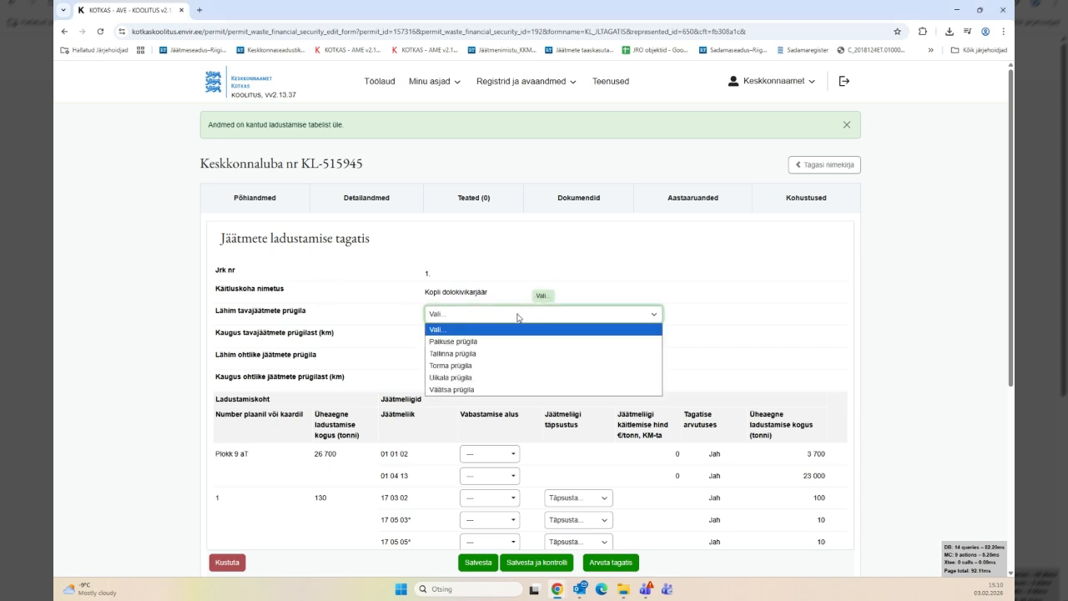
click(500, 339)
click(500, 337)
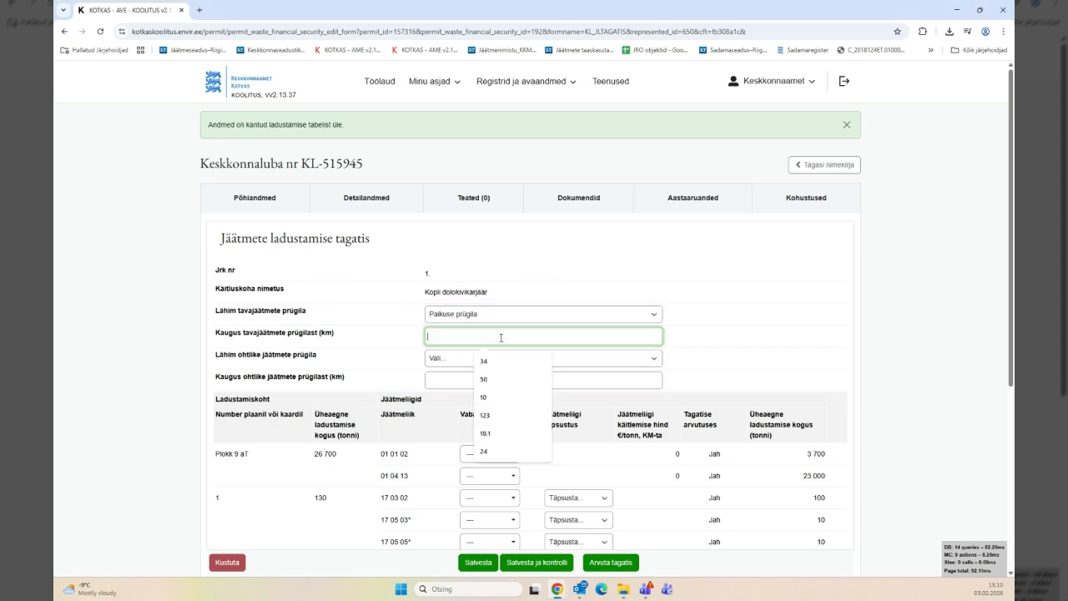
text(18,1)
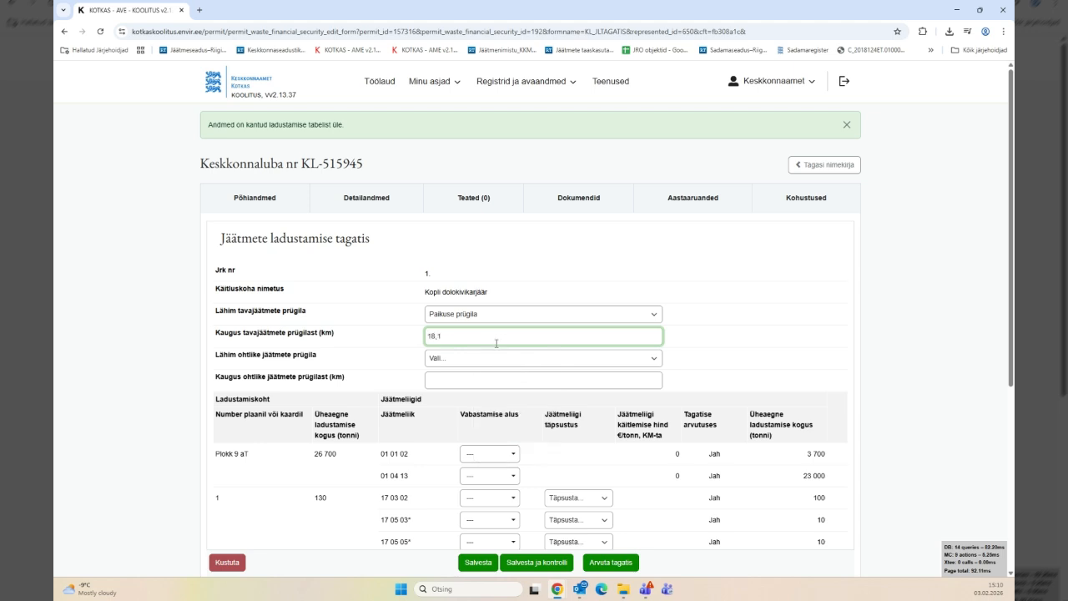
click(749, 366)
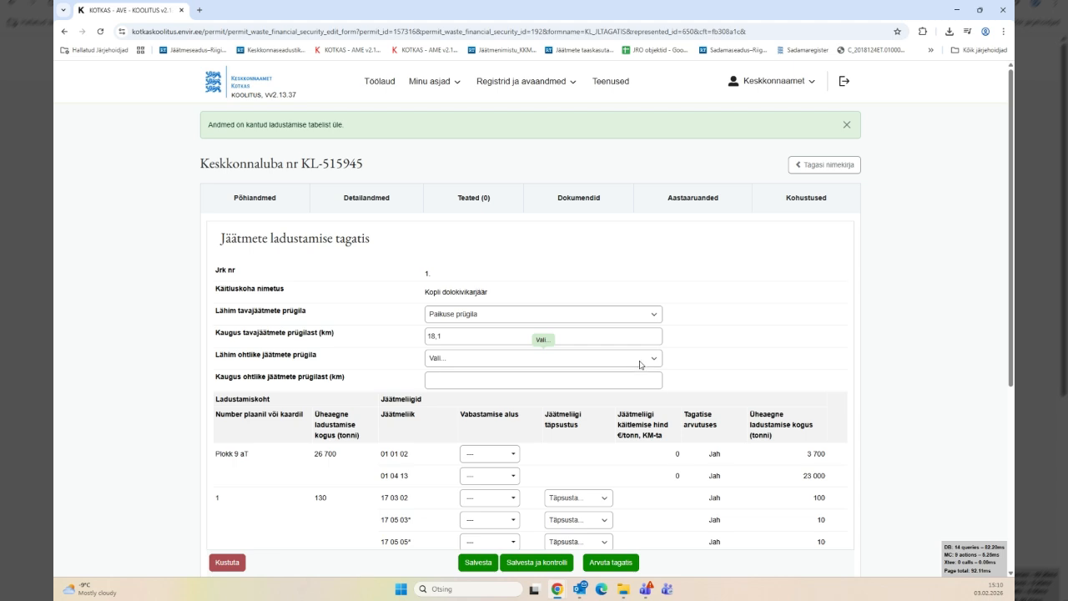
Set the nearest hazardous waste landfill to Lõuna-Eesti ohtlike jäätmete kogumis- ja käitluskeskus and its distance to 174 km
click(640, 359)
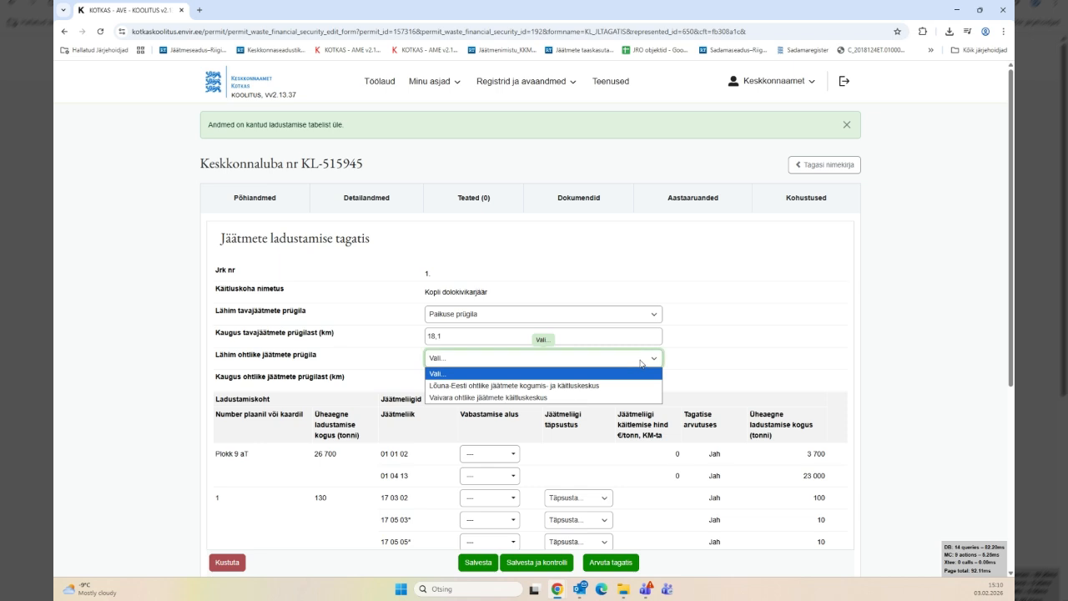
click(612, 387)
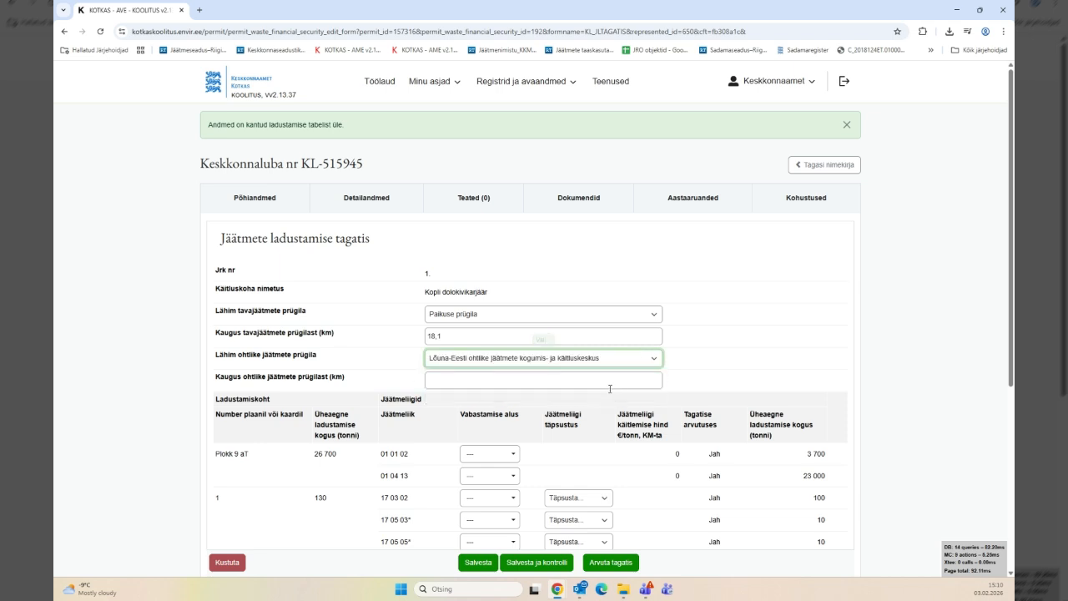
click(580, 385)
text(174)
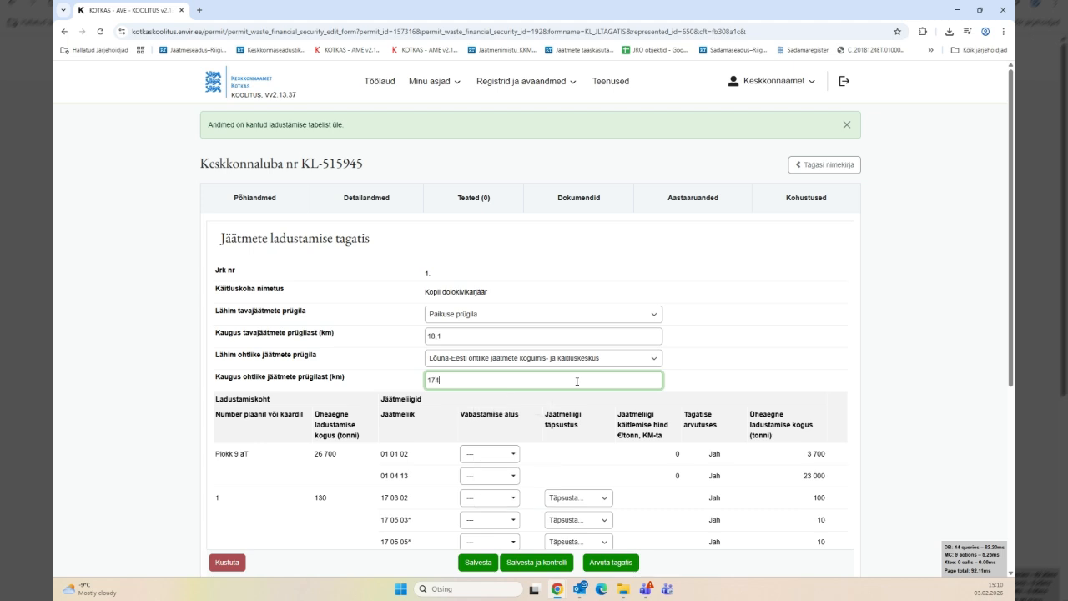
click(681, 389)
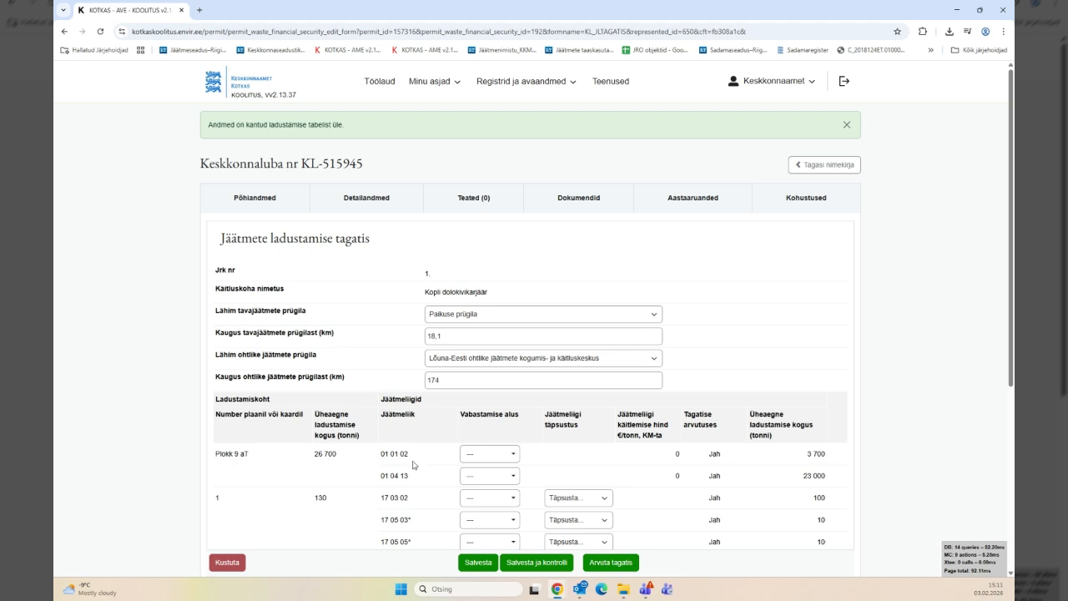
Examine the exemption basis options offered for waste type 01 01 02
click(514, 455)
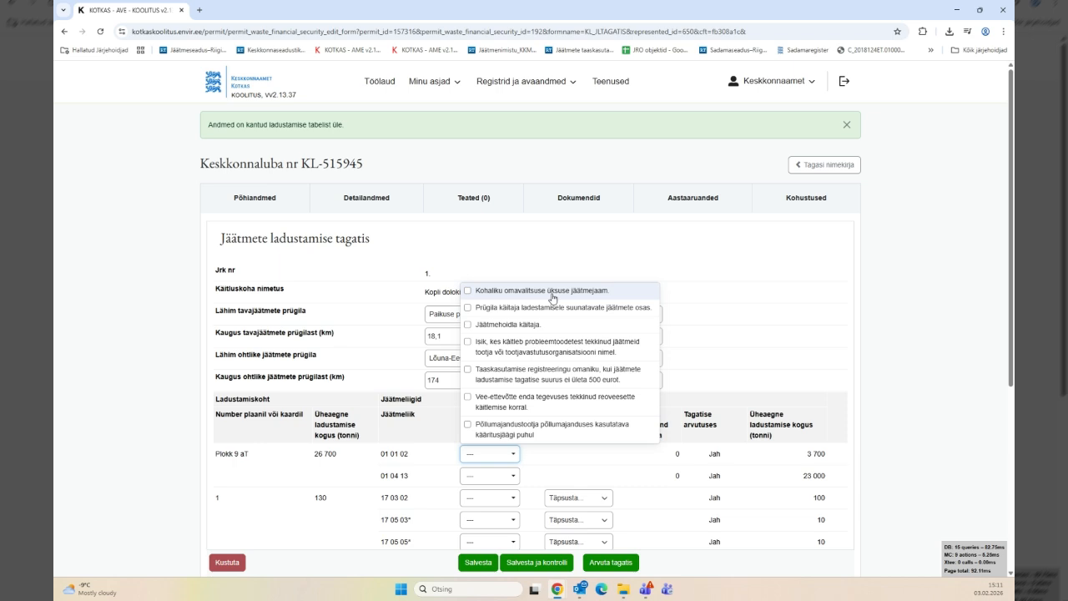
click(550, 277)
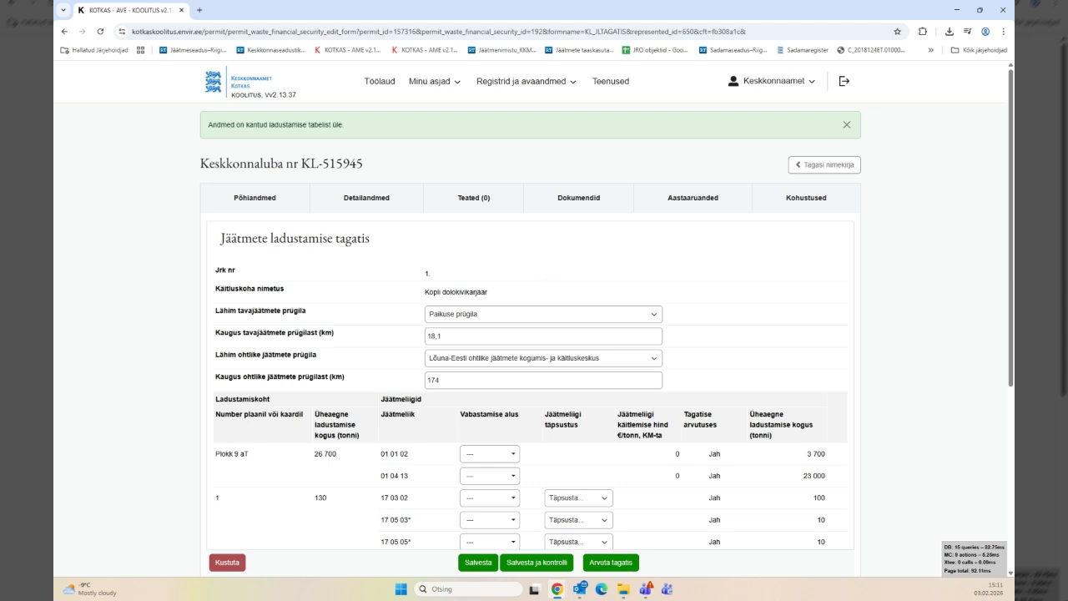
Specify waste type 17 03 02 as "Bituumenitaolised segud, mida ei ole nimetatud koodinumbriga 17 03 01*" and waste type 17 05 03* as R5o
scroll(546, 463, down, 3)
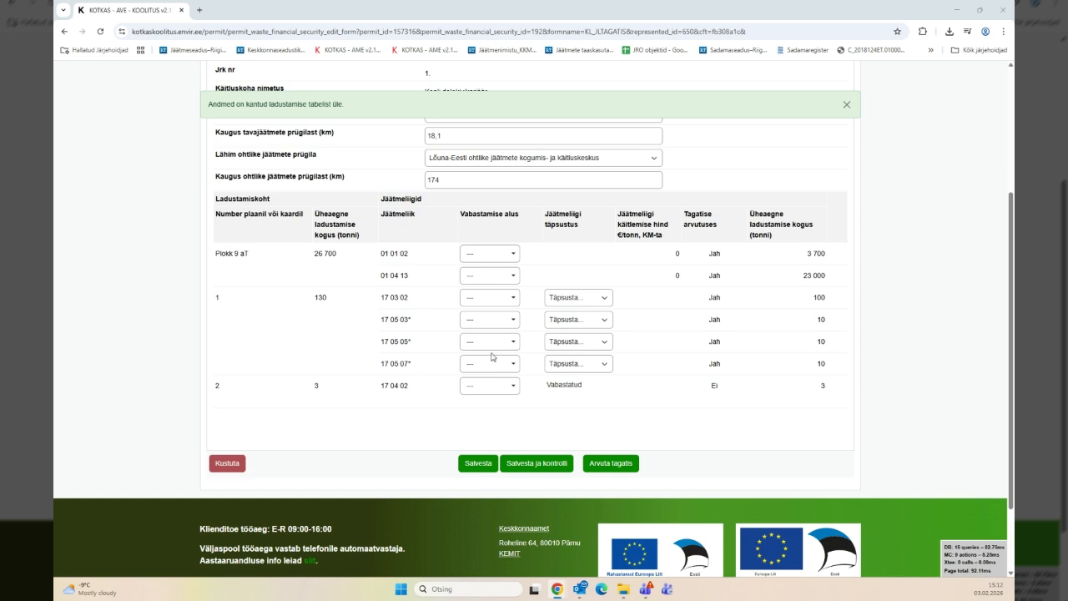
click(607, 298)
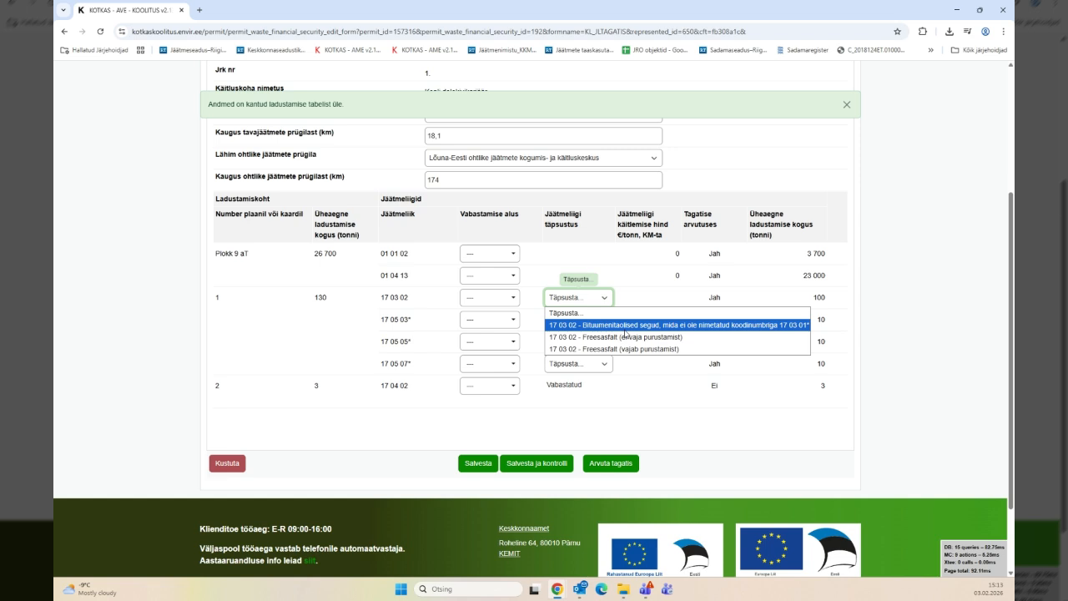
click(625, 325)
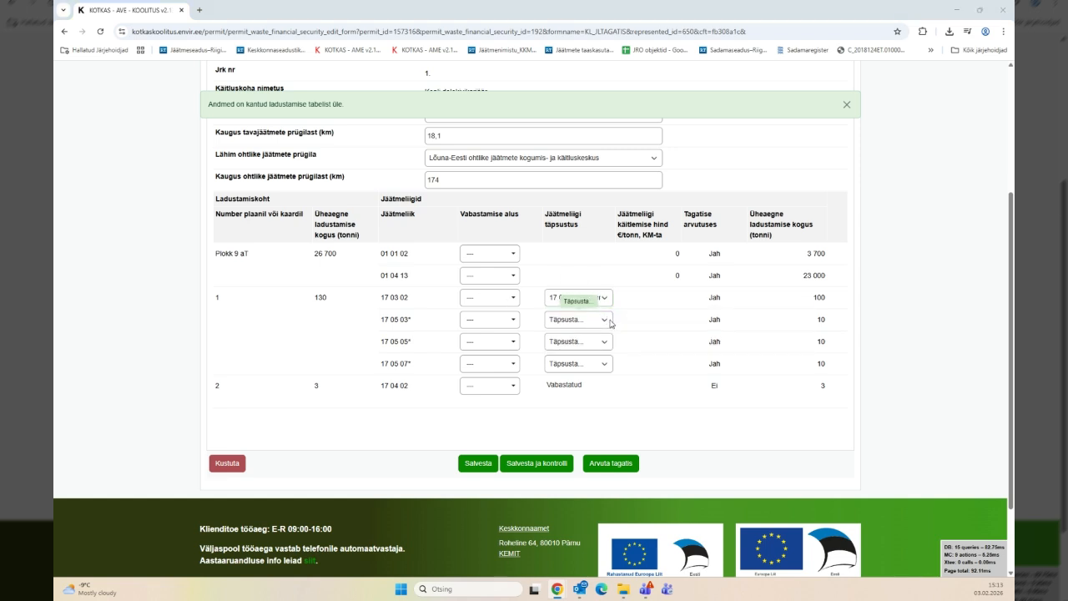
click(610, 322)
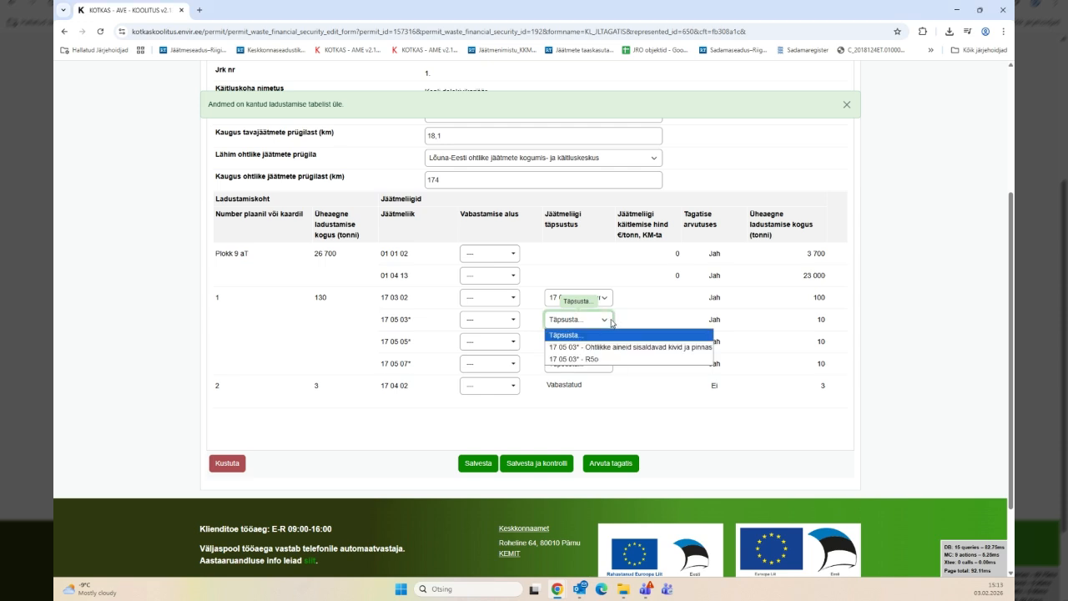
click(590, 360)
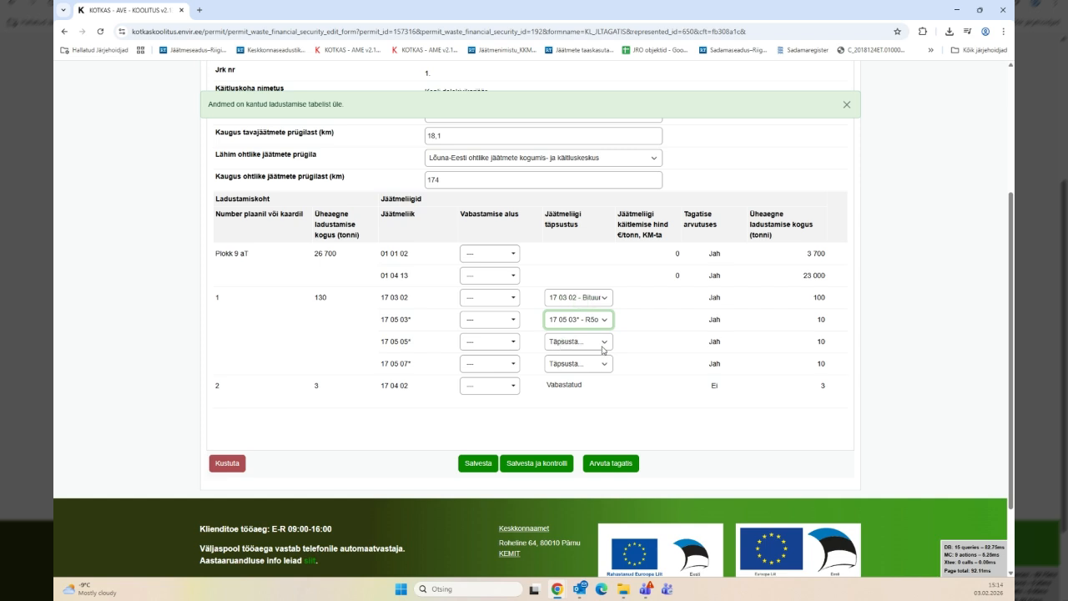
Specify waste type 17 05 05* as "Ohtlikke aineid sisaldav süvenduspinnas" and choose the hazardous ("Ohtlikke…") specification for 17 05 07*
click(604, 343)
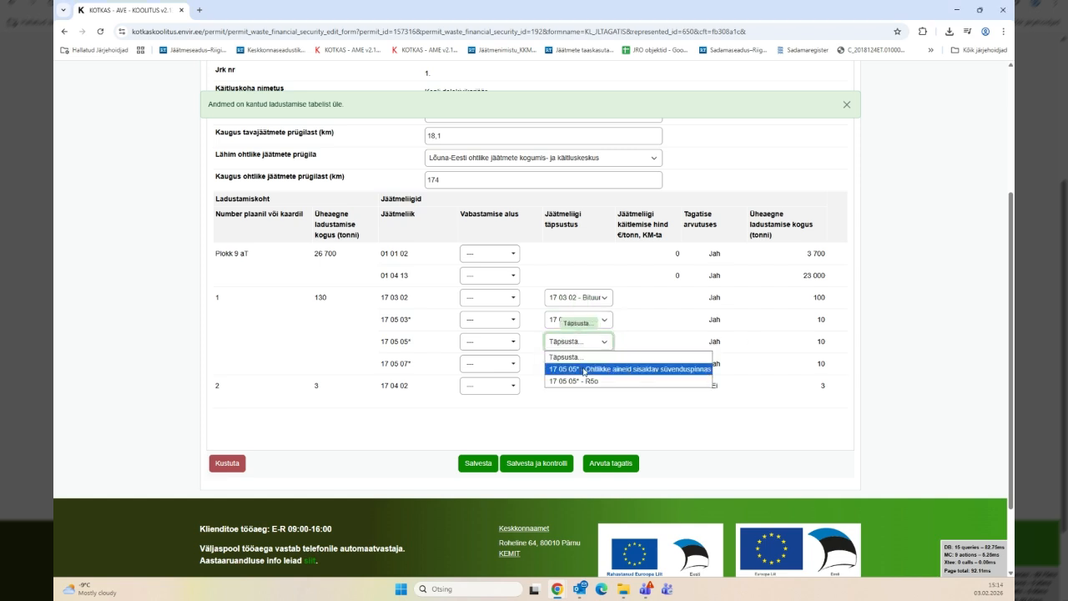
click(584, 367)
click(584, 364)
click(576, 388)
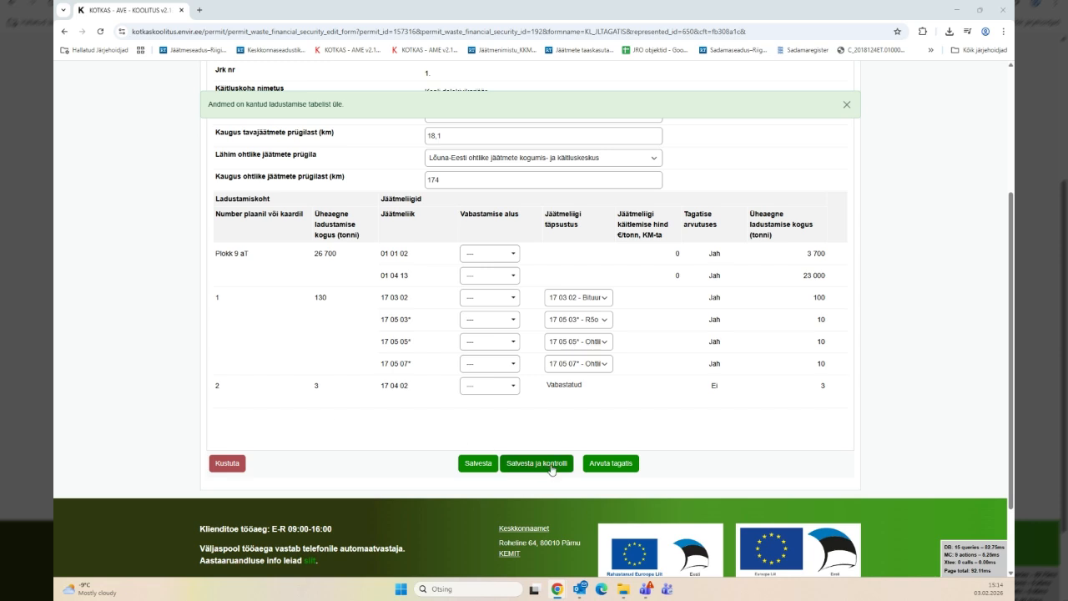
Save and check the waste storage guarantee form and calculate the guarantee
click(550, 465)
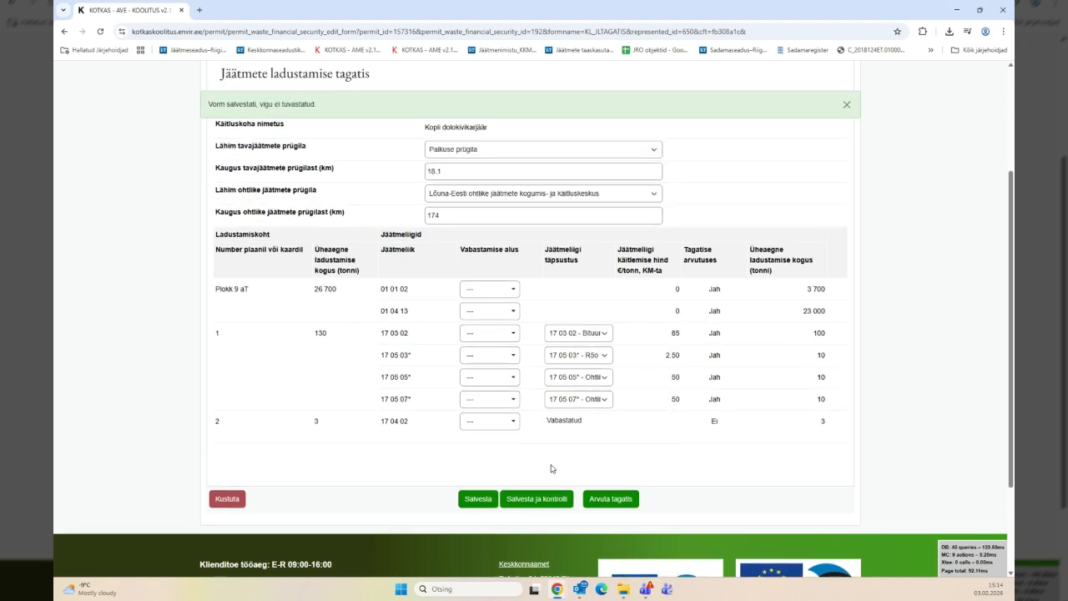
click(612, 501)
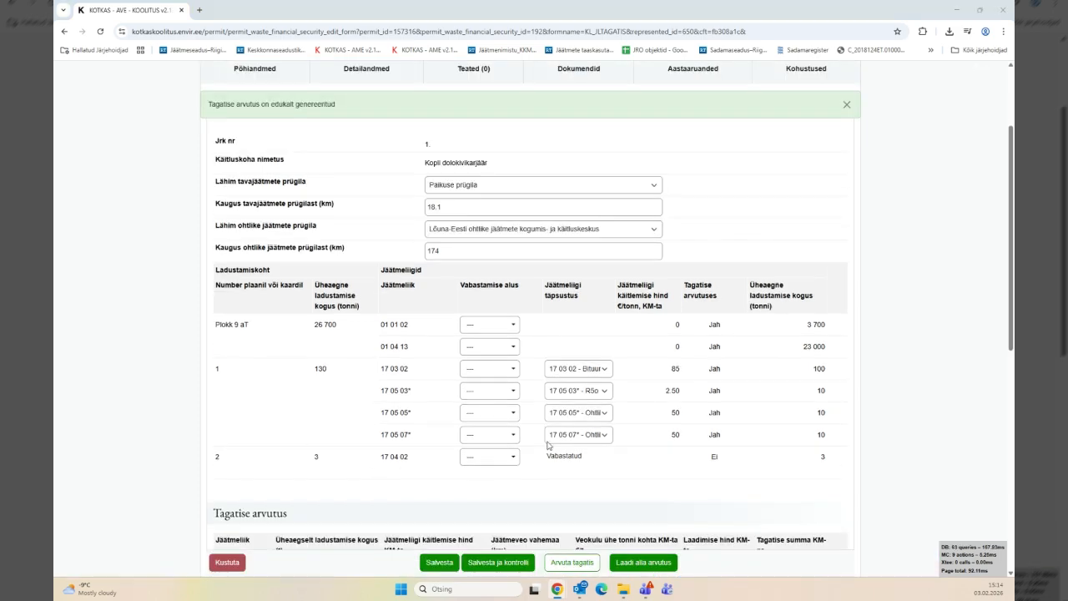
Review the generated guarantee calculation table and download the calculation
scroll(574, 498, down, 1)
scroll(574, 498, down, 3)
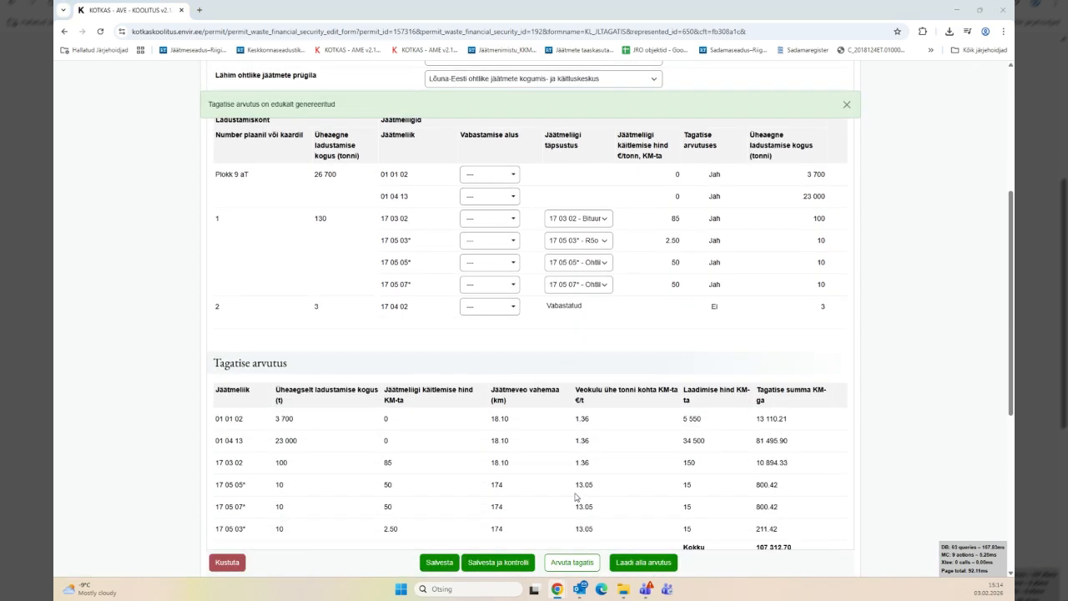
scroll(579, 498, down, 1)
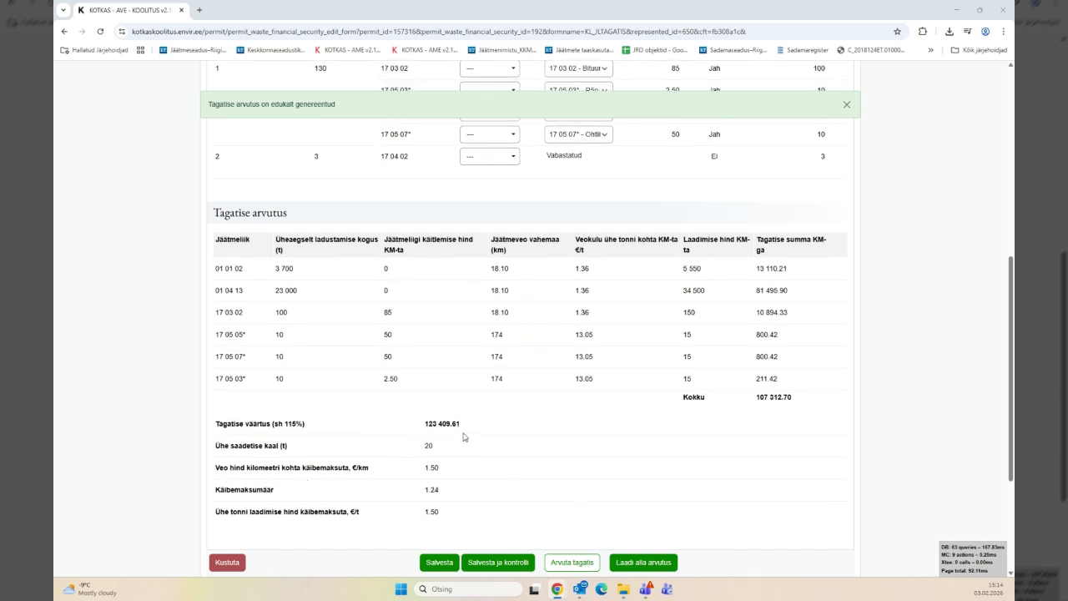
click(648, 568)
Open the permit's obligations and start fulfilling the one for submitting the waste storage guarantee calculation, saving it to open its form
scroll(899, 264, up, 2)
scroll(889, 259, up, 1)
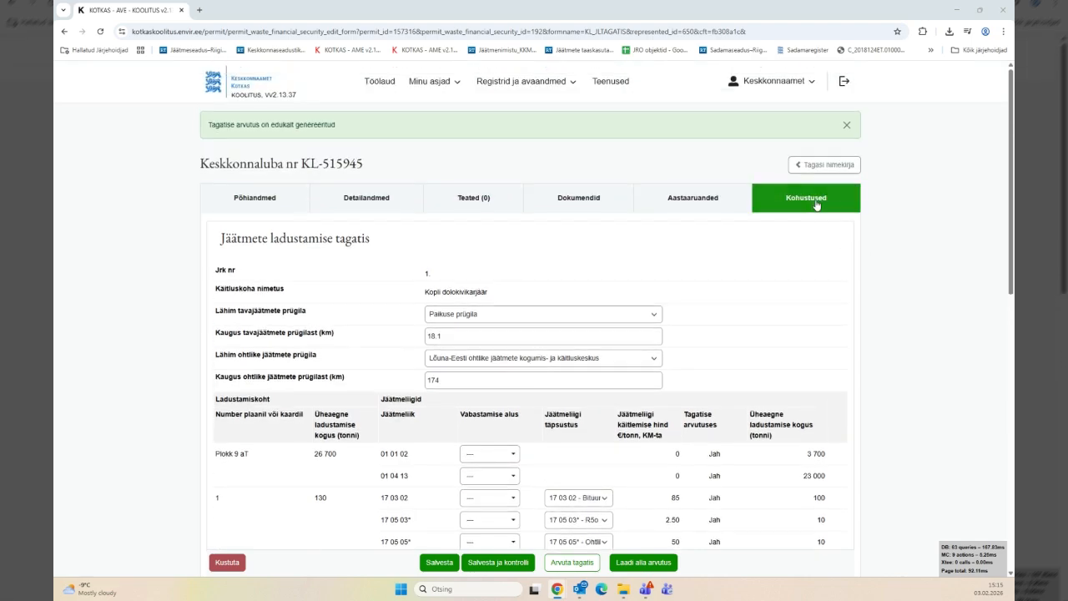
click(821, 205)
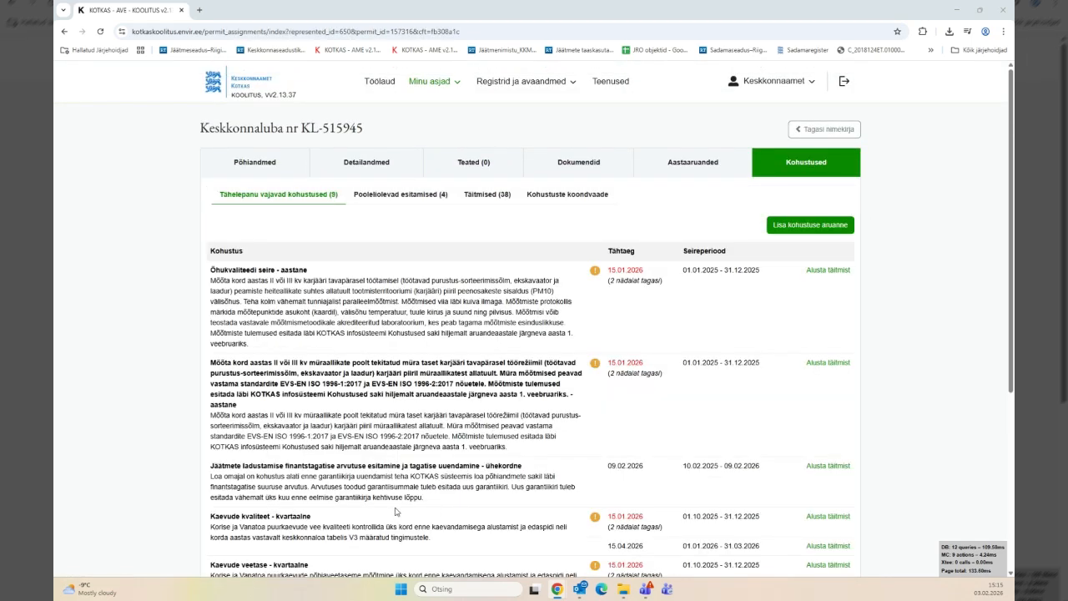
click(843, 468)
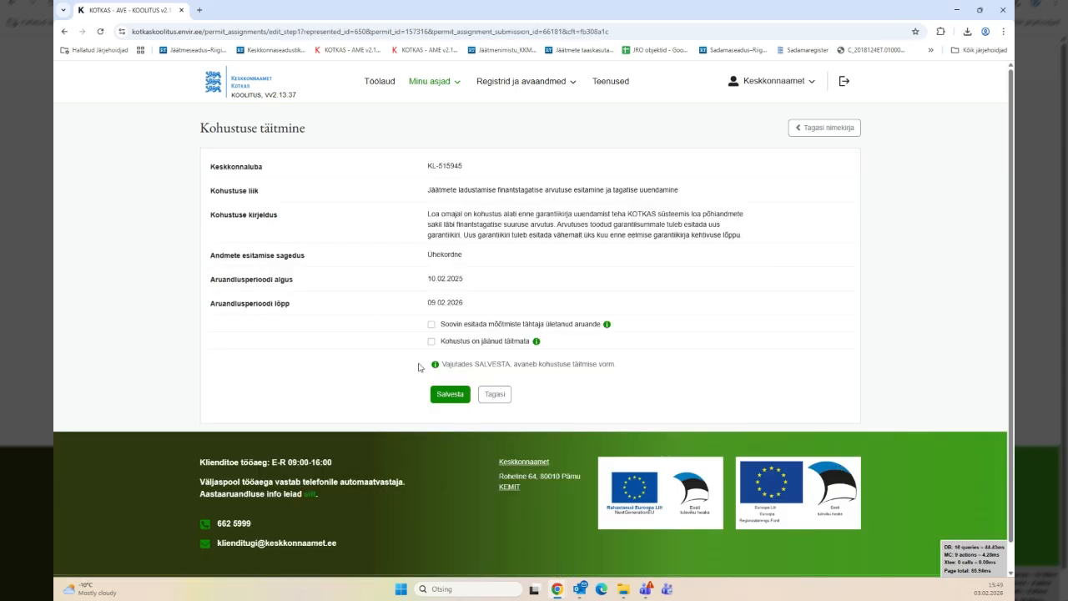
click(447, 395)
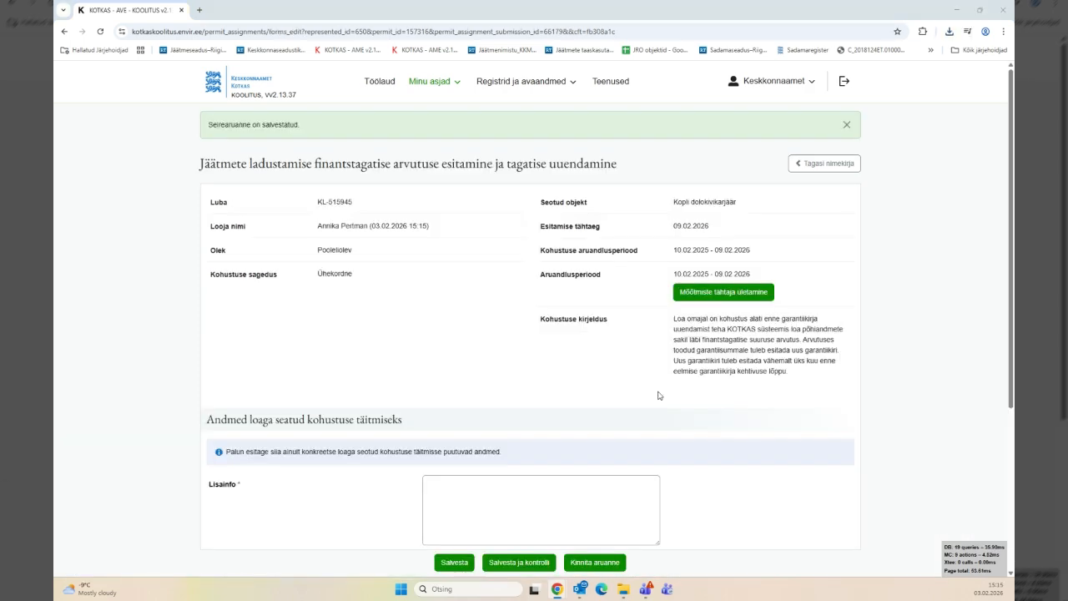
Attach the file Tagatis__12_.pdf to the obligation report and enter "Esitan tagatise arvutuse" as the additional information
scroll(507, 420, down, 2)
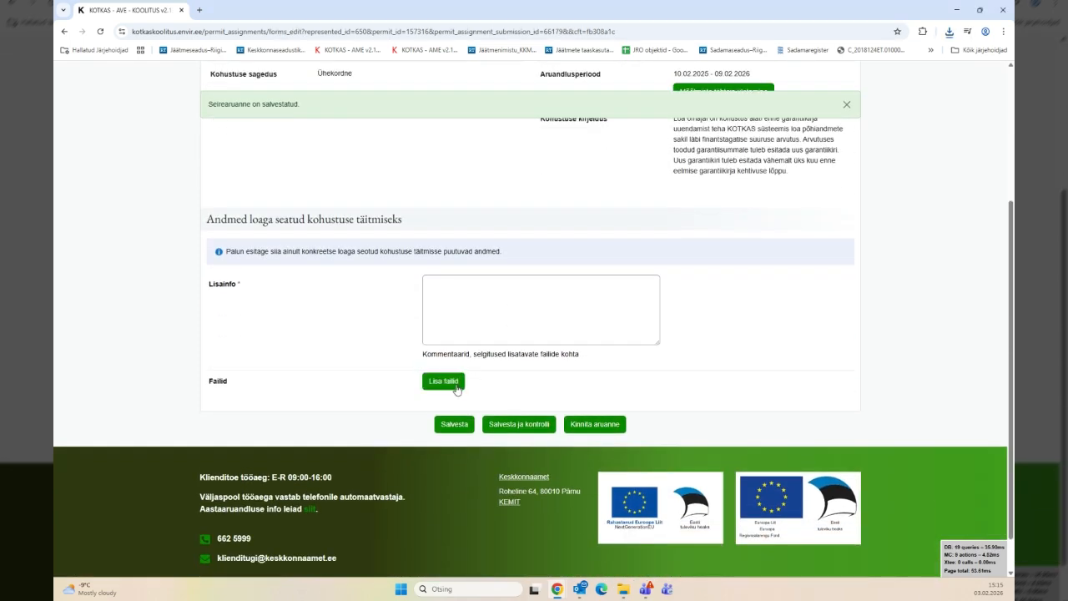
click(457, 389)
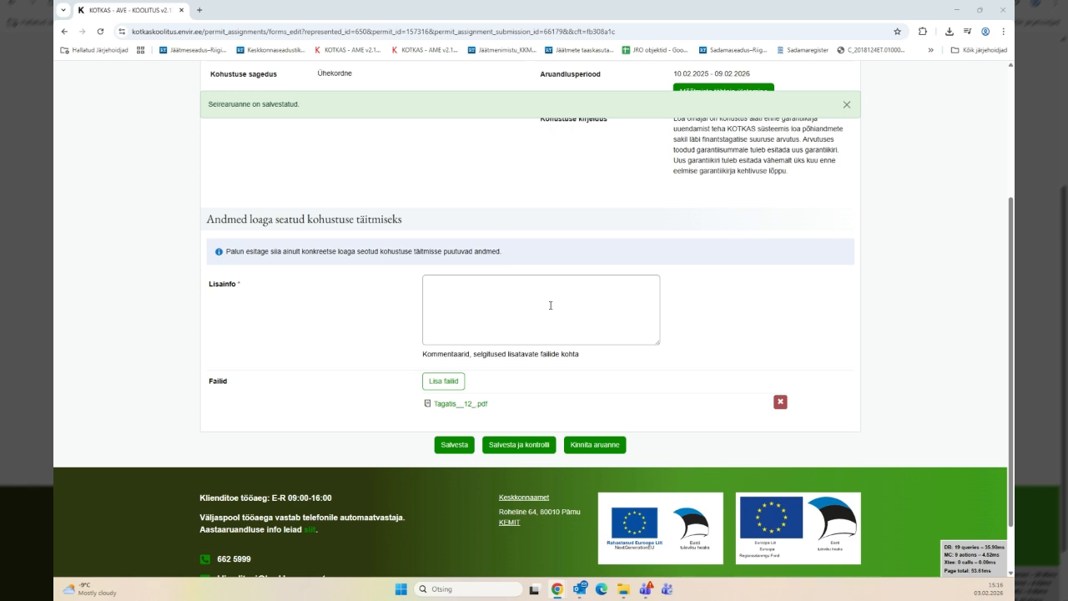
click(549, 306)
text(Esit)
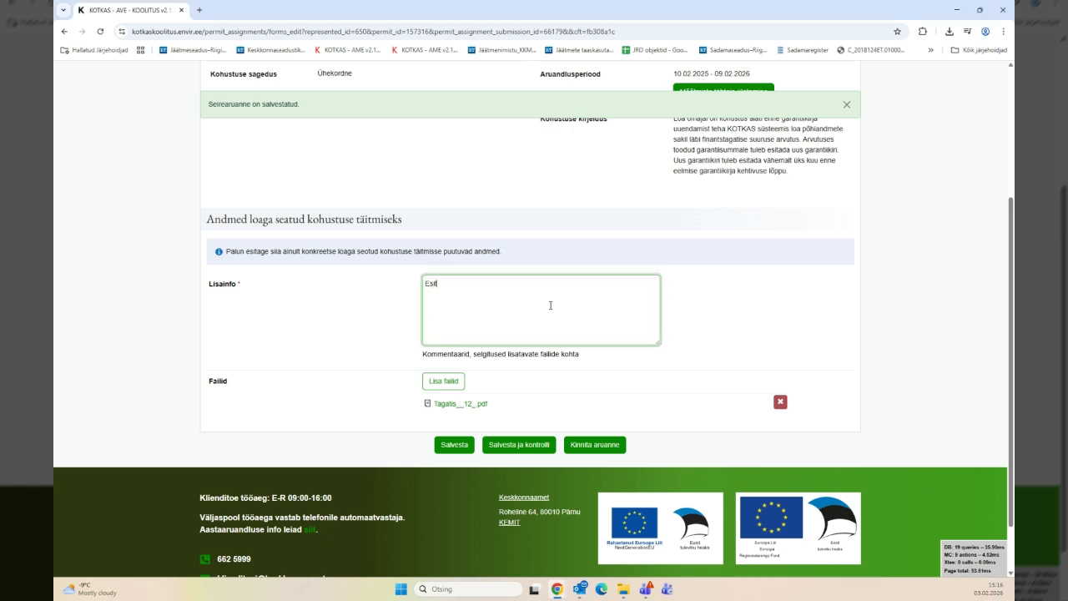
text(an tagatise arvutuse)
Save and check the obligation report and confirm its submission
click(528, 449)
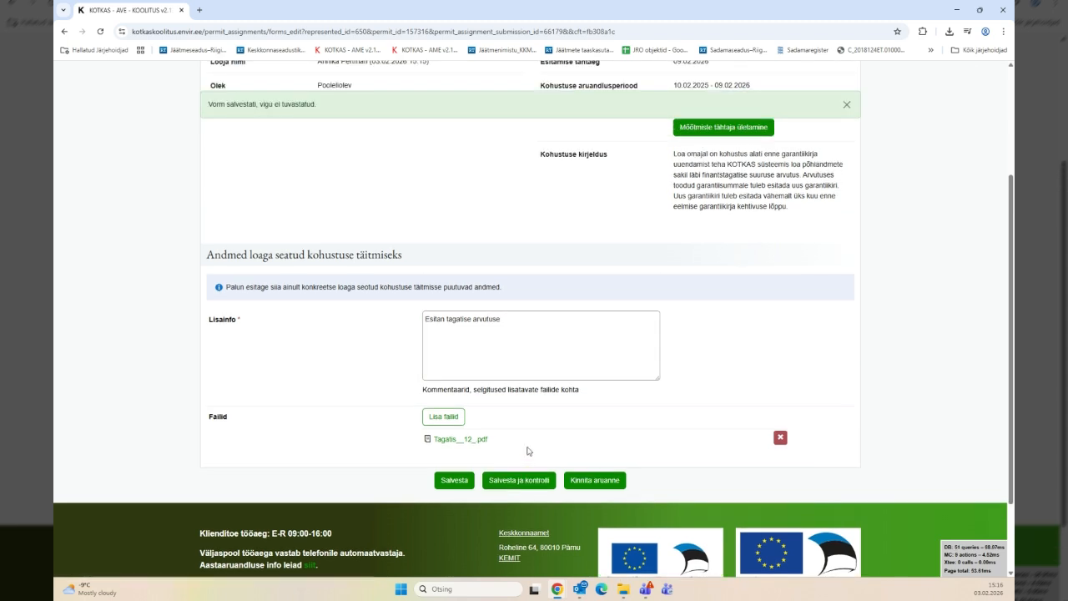
click(595, 479)
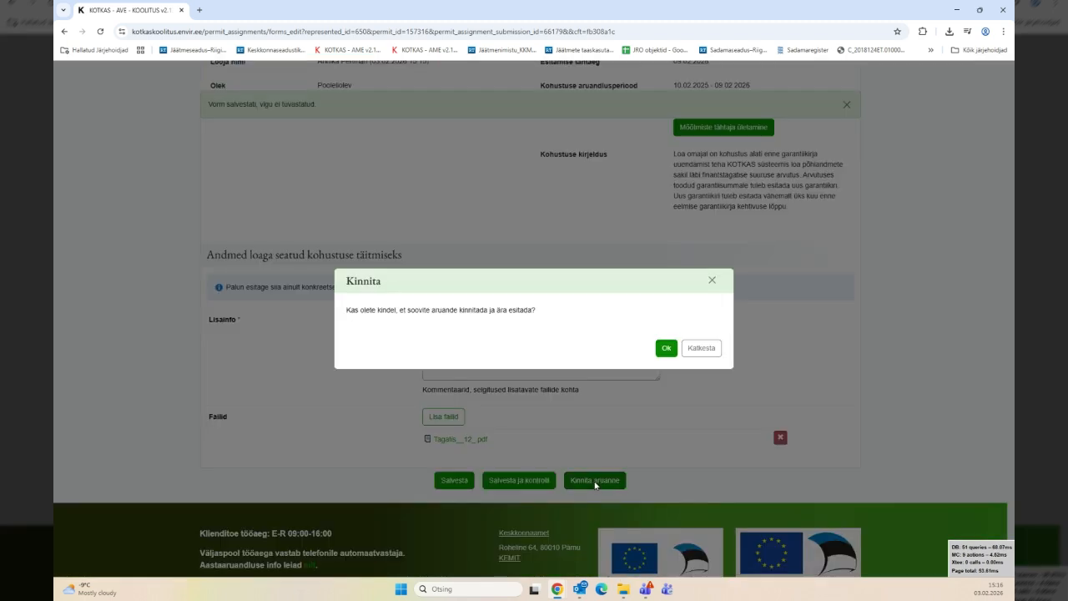
click(667, 348)
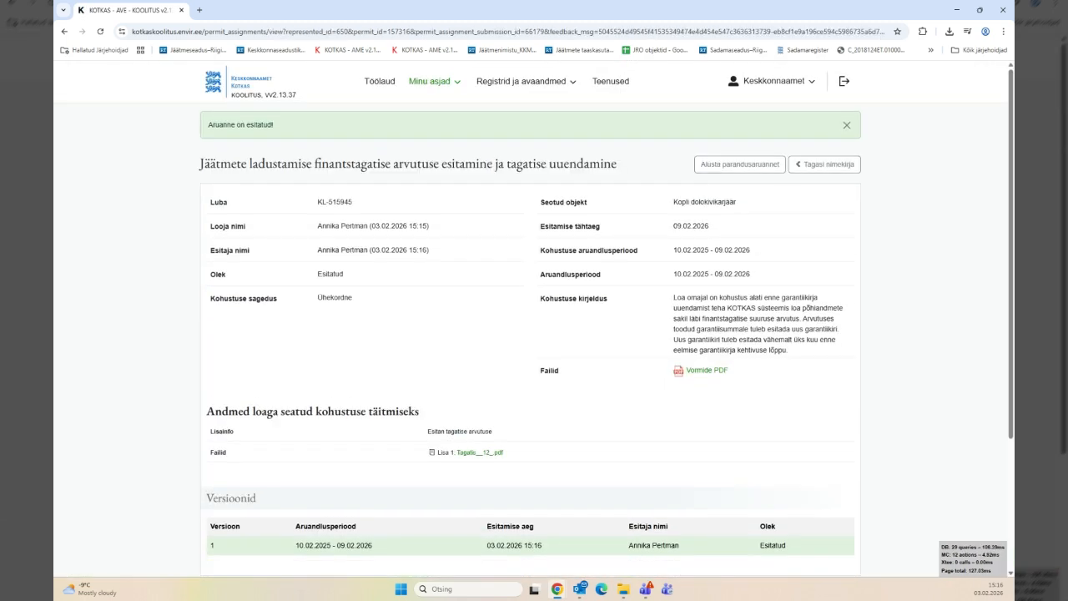